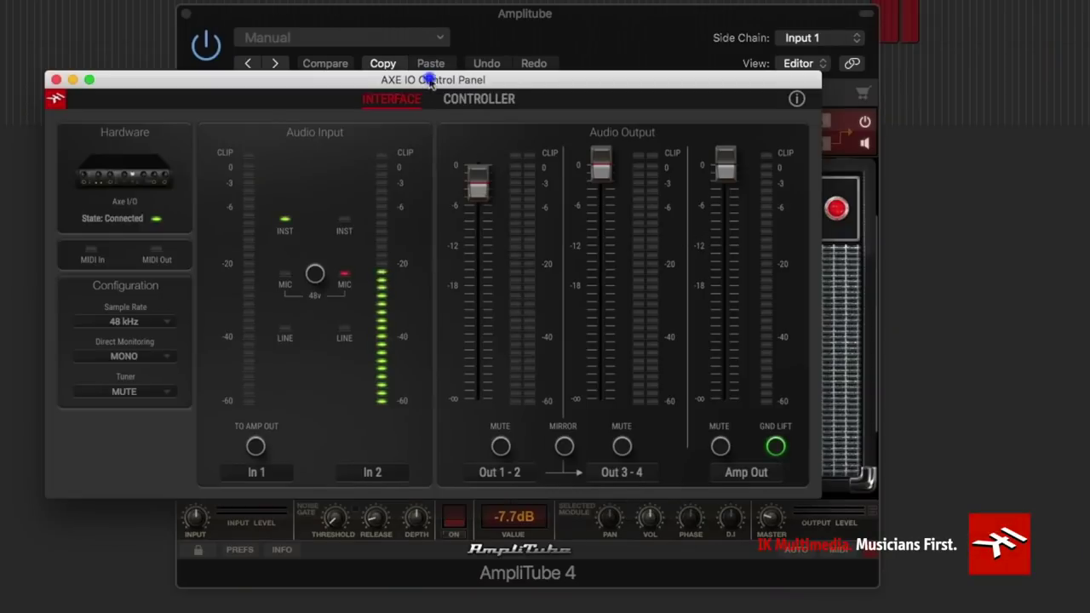
- Move the AXE I/O Control Panel down-right and show its Controller page MIDI CC assignments
drag(430, 79, 504, 105)
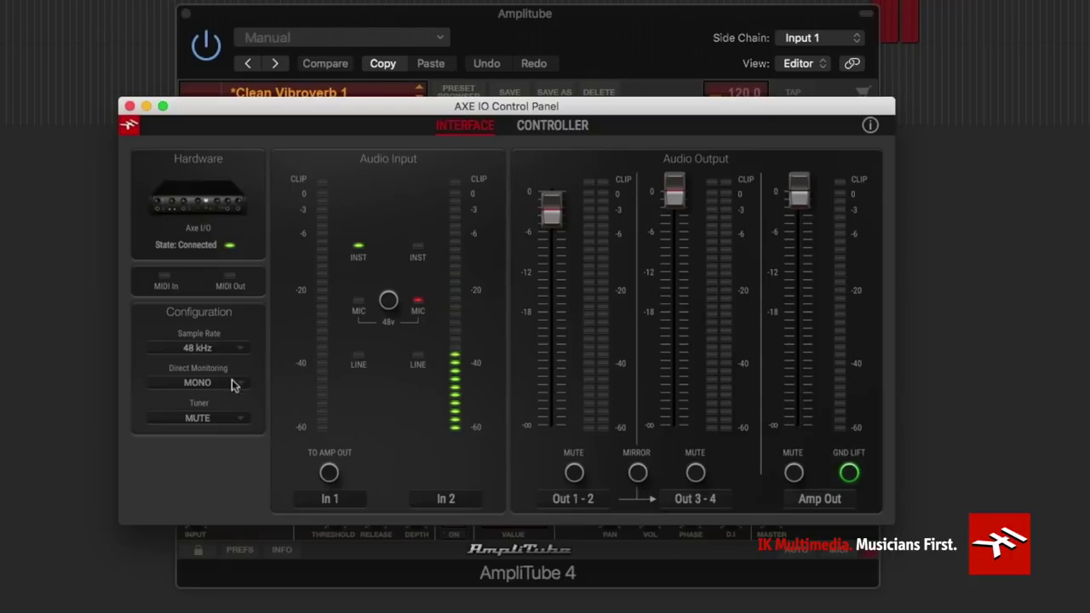
click(567, 128)
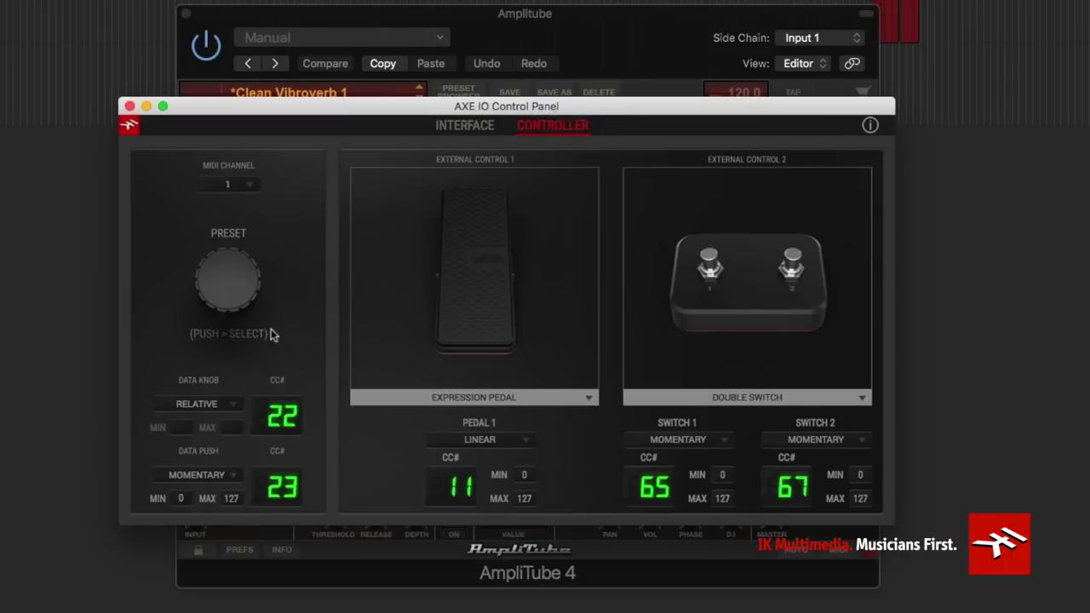